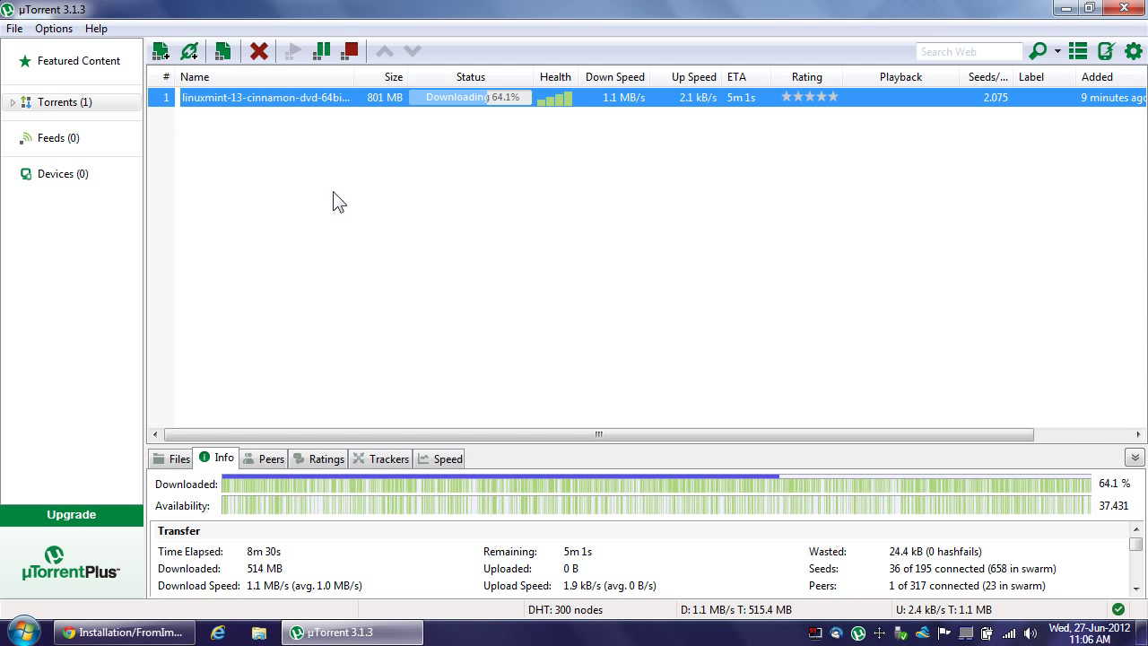
Auto-fit µTorrent's Name column so the full linuxmint-13-cinnamon-dvd-64bit.iso name shows
double_click(354, 77)
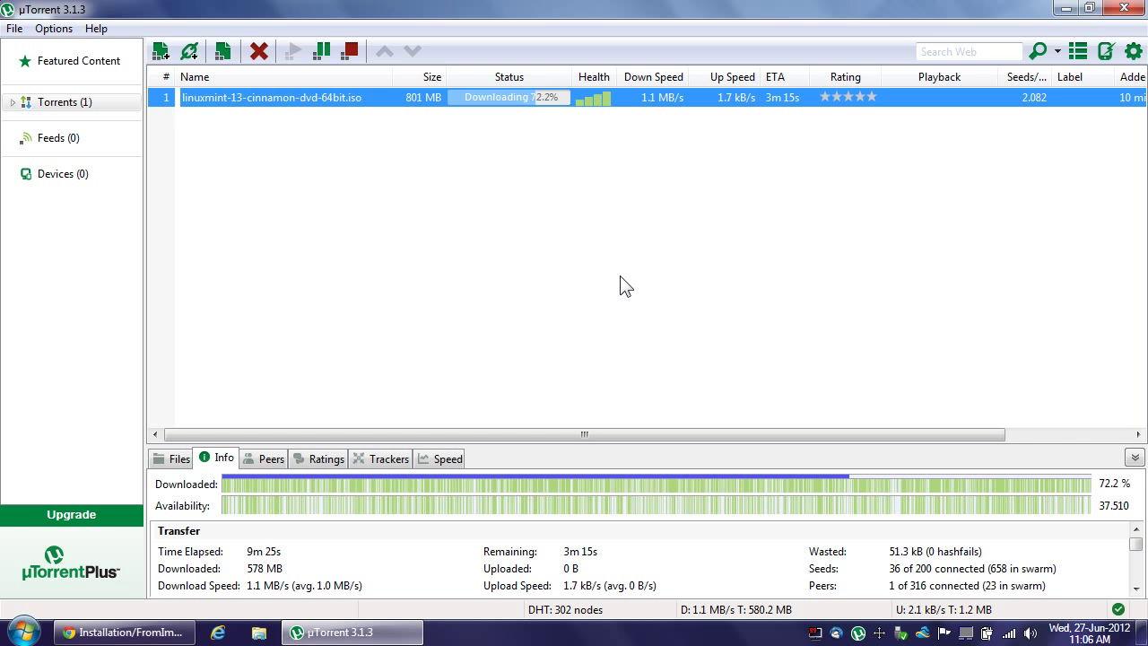
Read the Ubuntu guide's Windows Disk Imager section in Chrome, then minimize Chrome and µTorrent
left_click(164, 632)
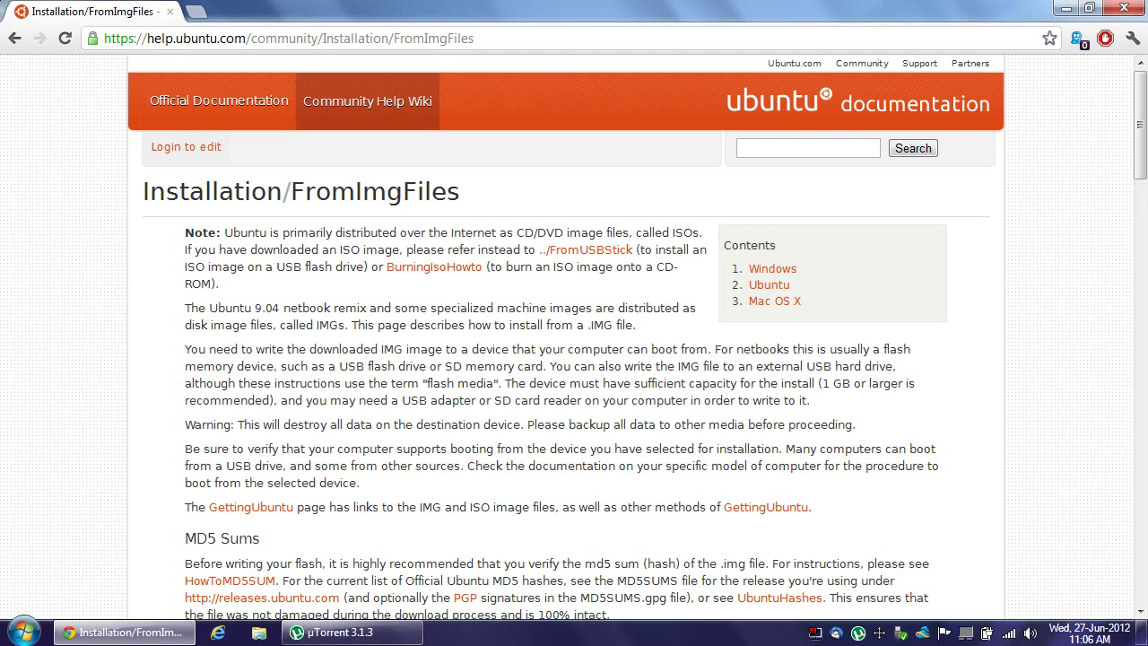
scroll(180, 359, "down", 3)
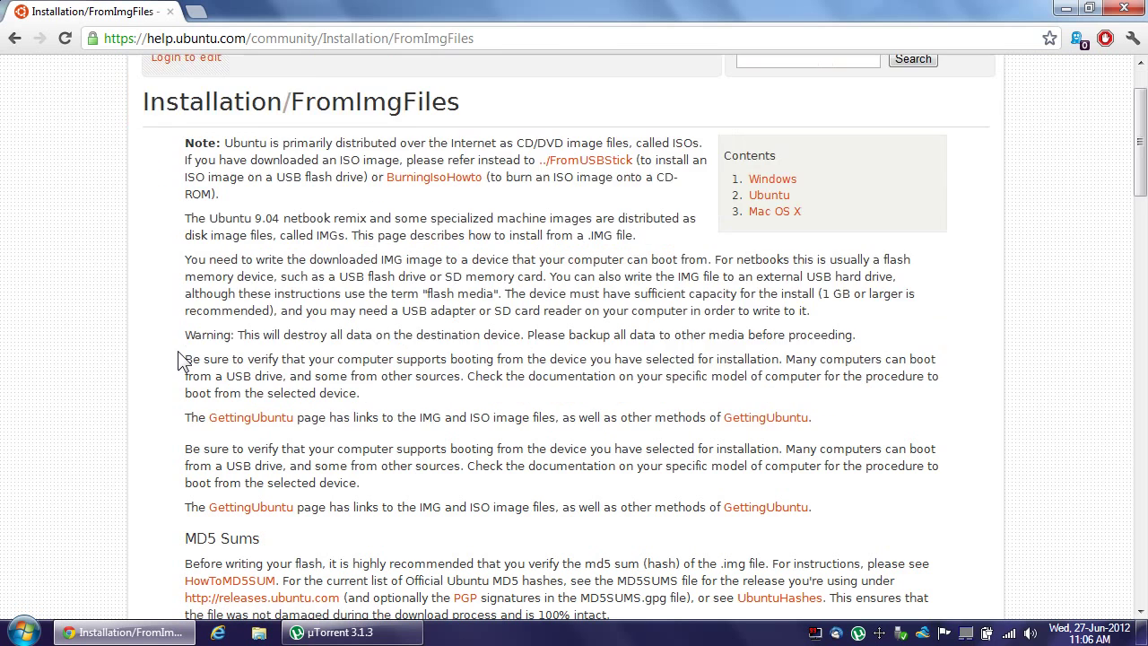
scroll(182, 360, "down", 2)
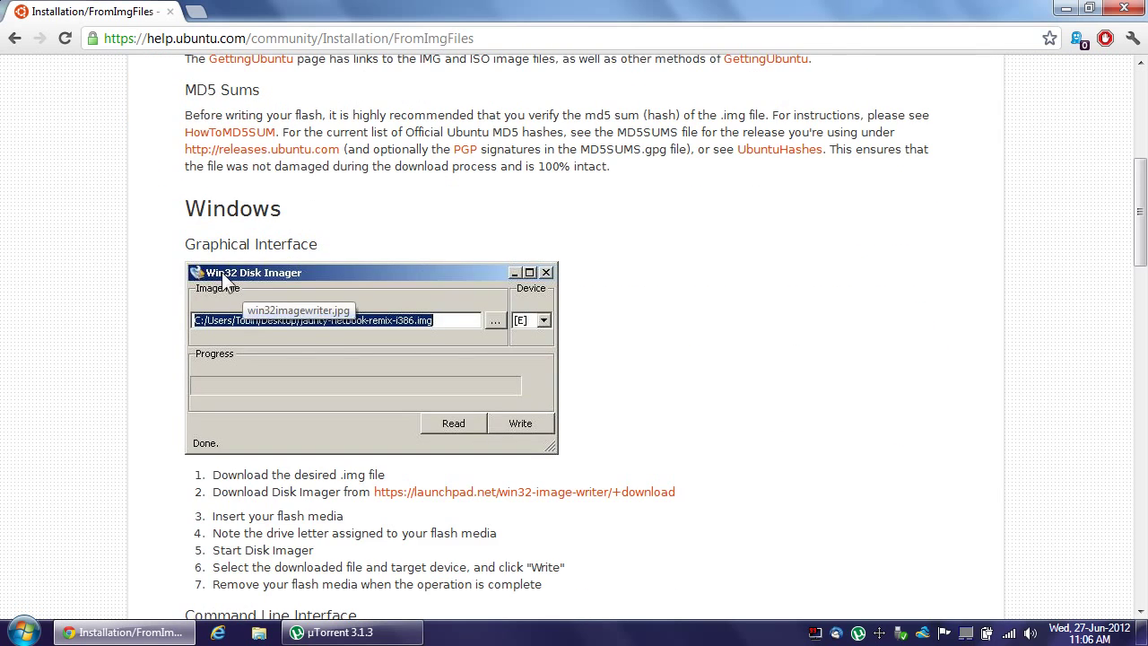
scroll(148, 328, "down", 1)
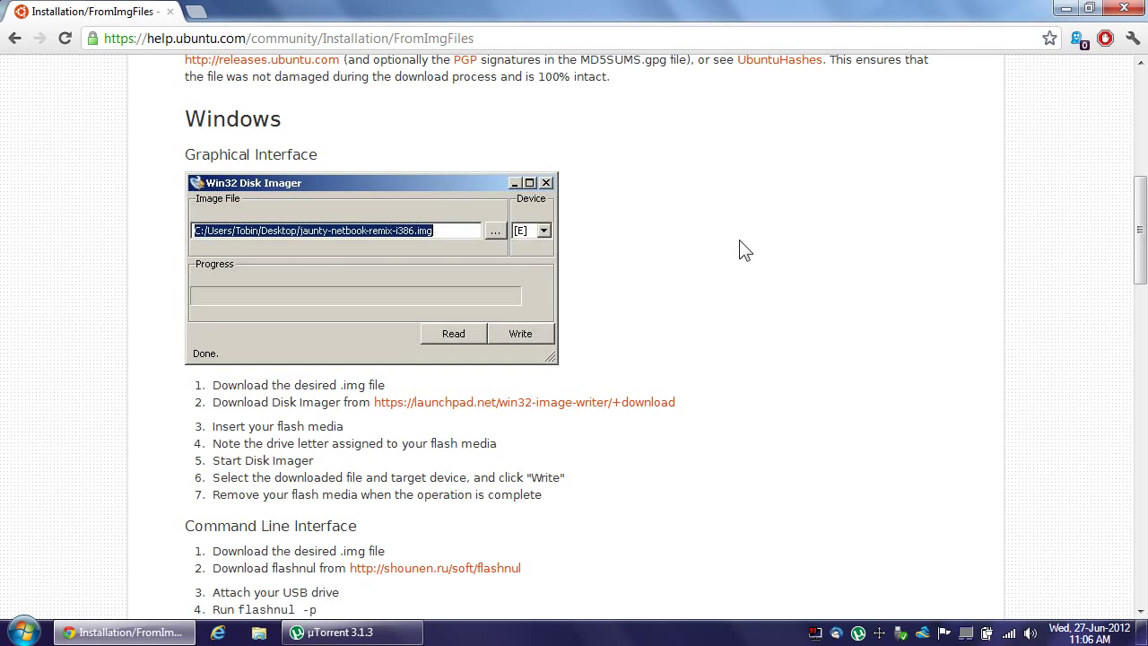
scroll(744, 251, "up", 6)
scroll(733, 264, "down", 5)
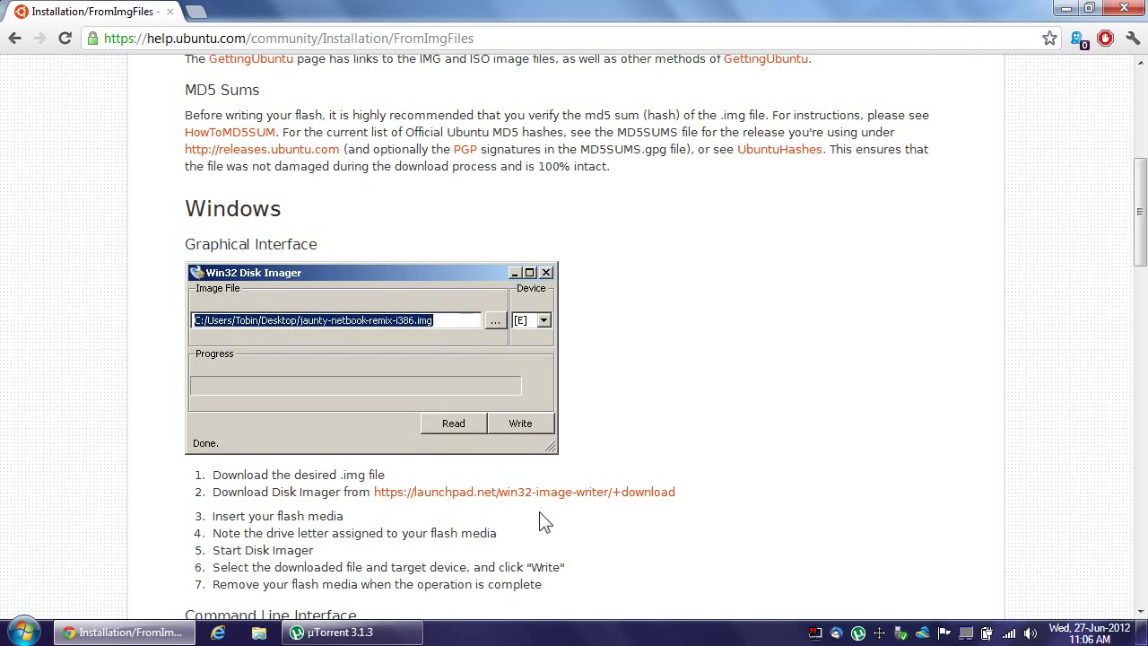
left_click(1056, 15)
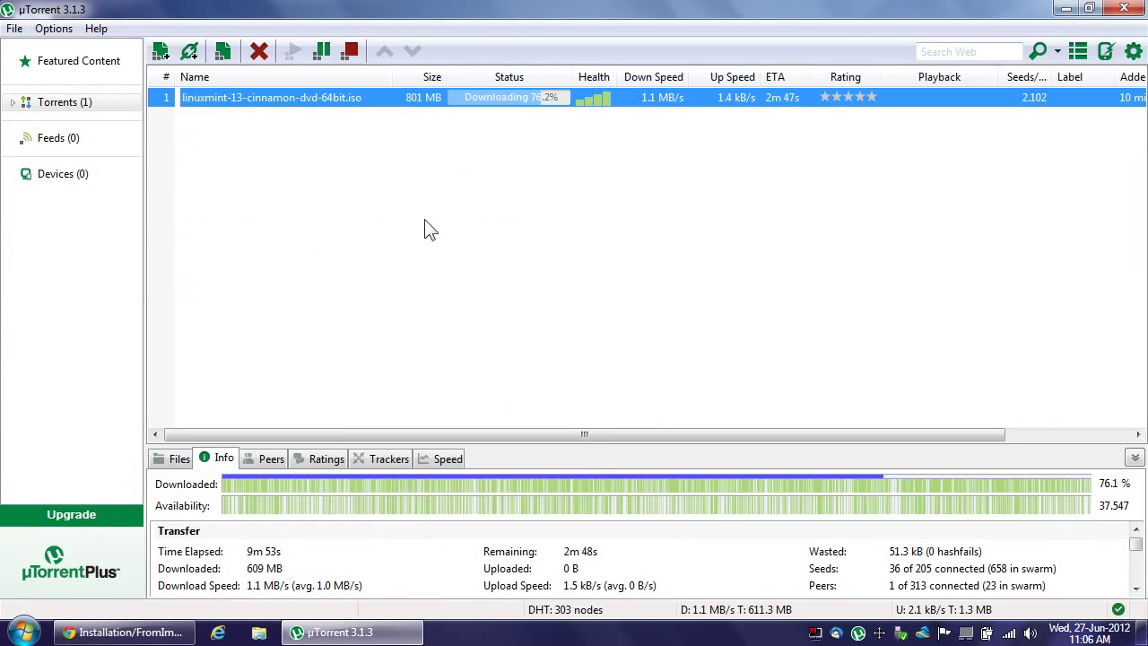
left_click(1058, 9)
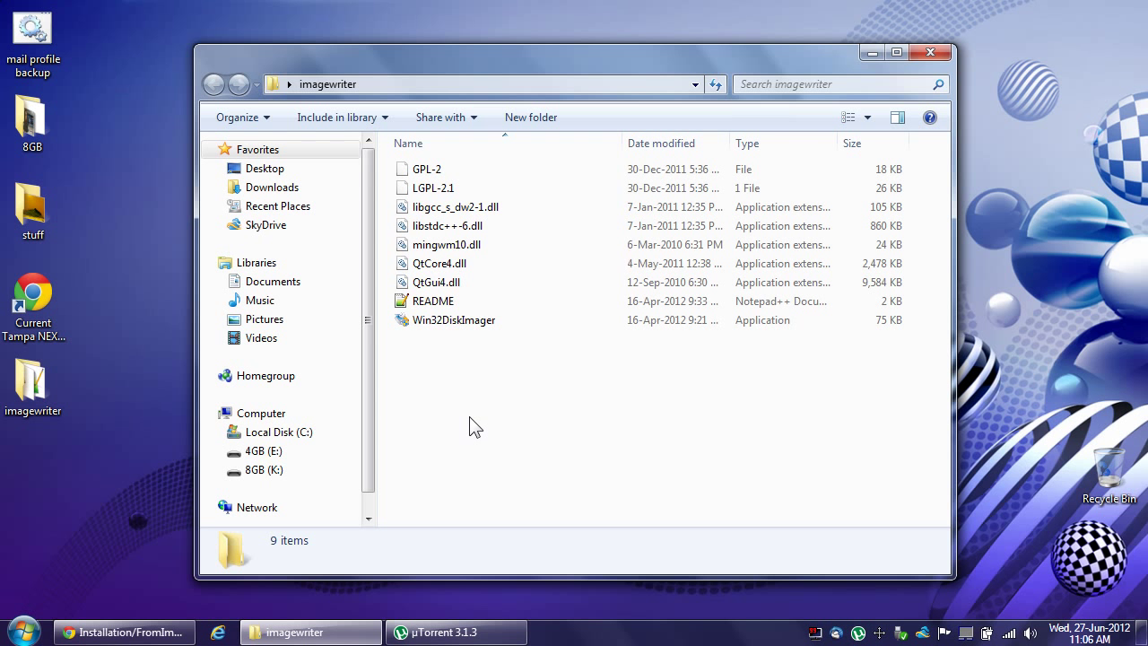
Select the Win32DiskImager application in the imagewriter folder
left_click(433, 320)
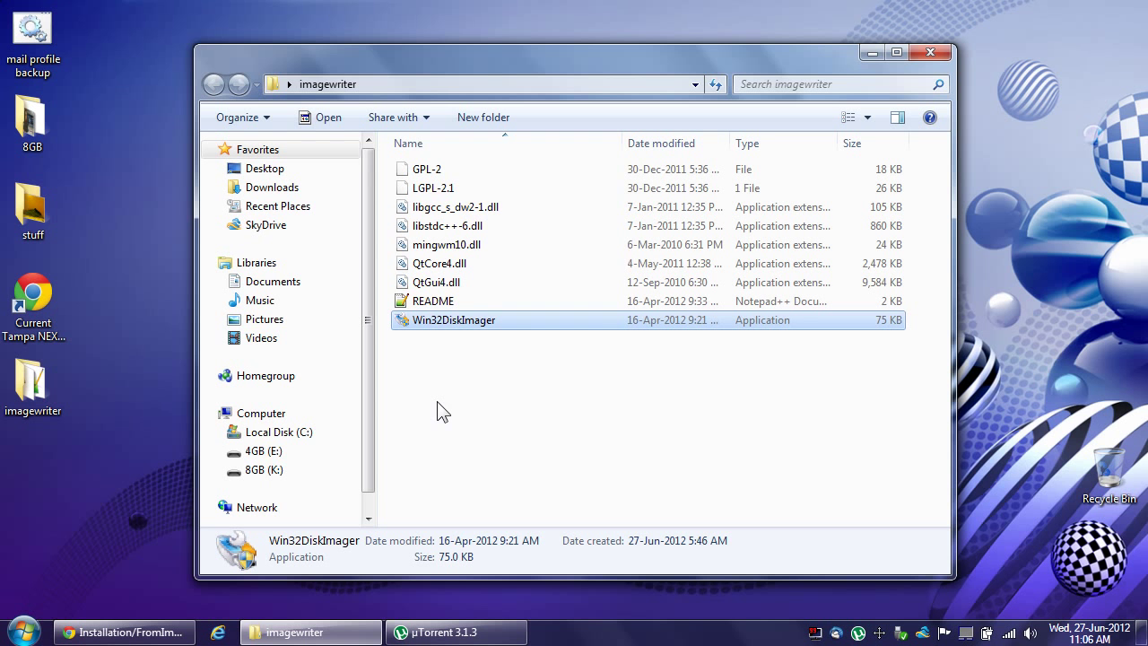
Launch Win32DiskImager with administrator approval and keep [E:\] as the target device
double_click(427, 322)
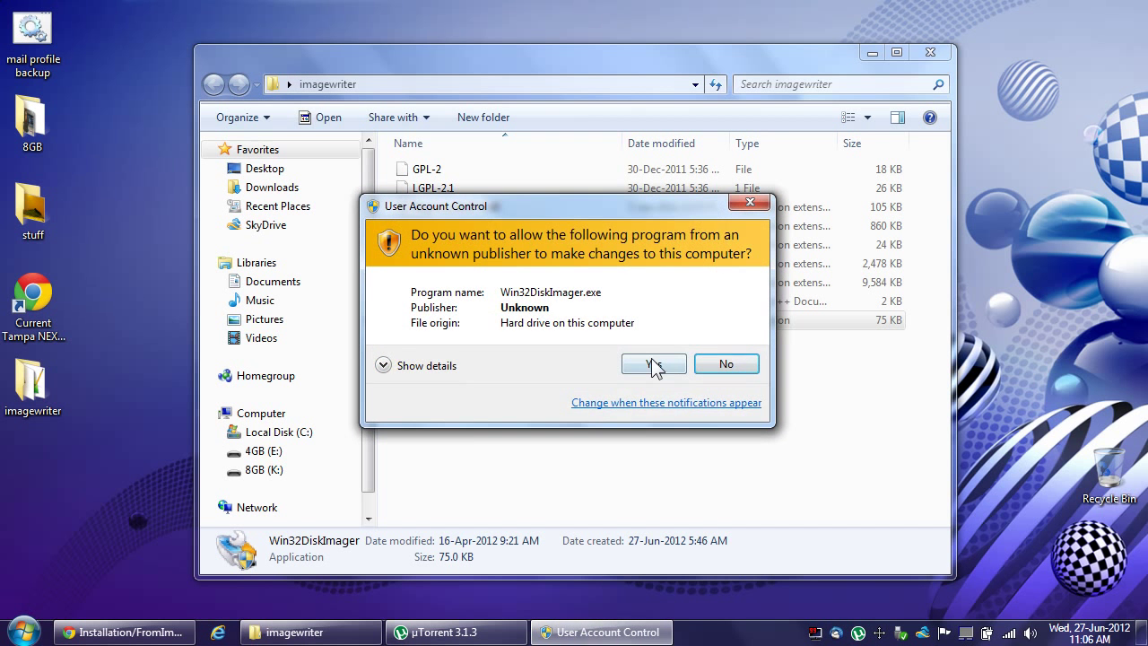
left_click(653, 363)
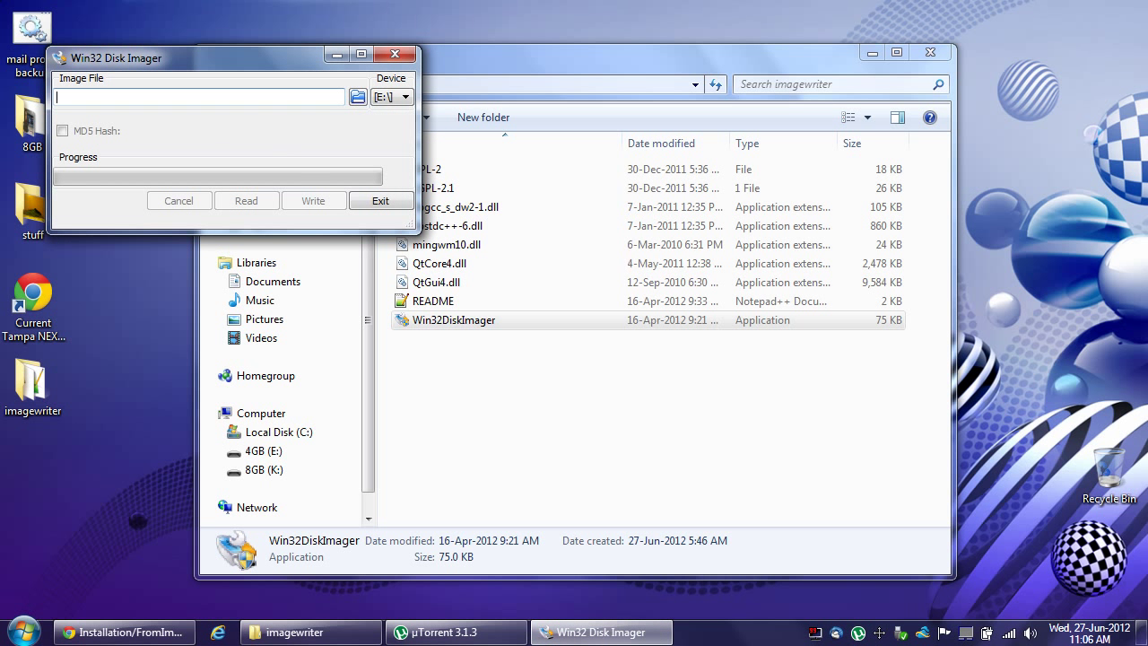
left_click(402, 95)
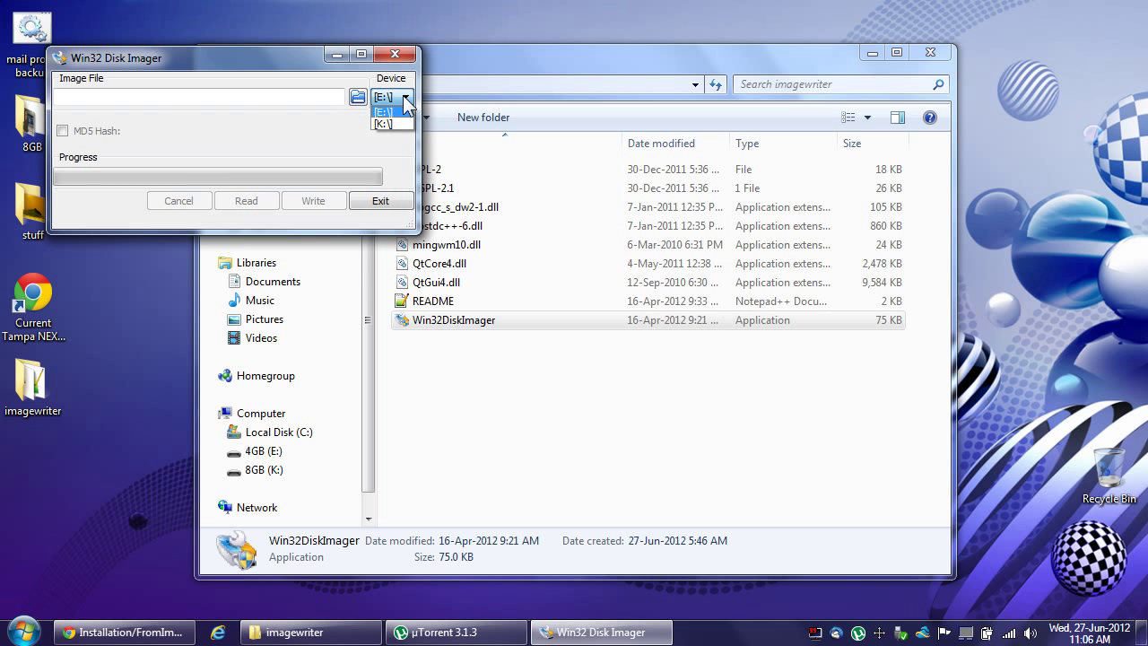
left_click(392, 109)
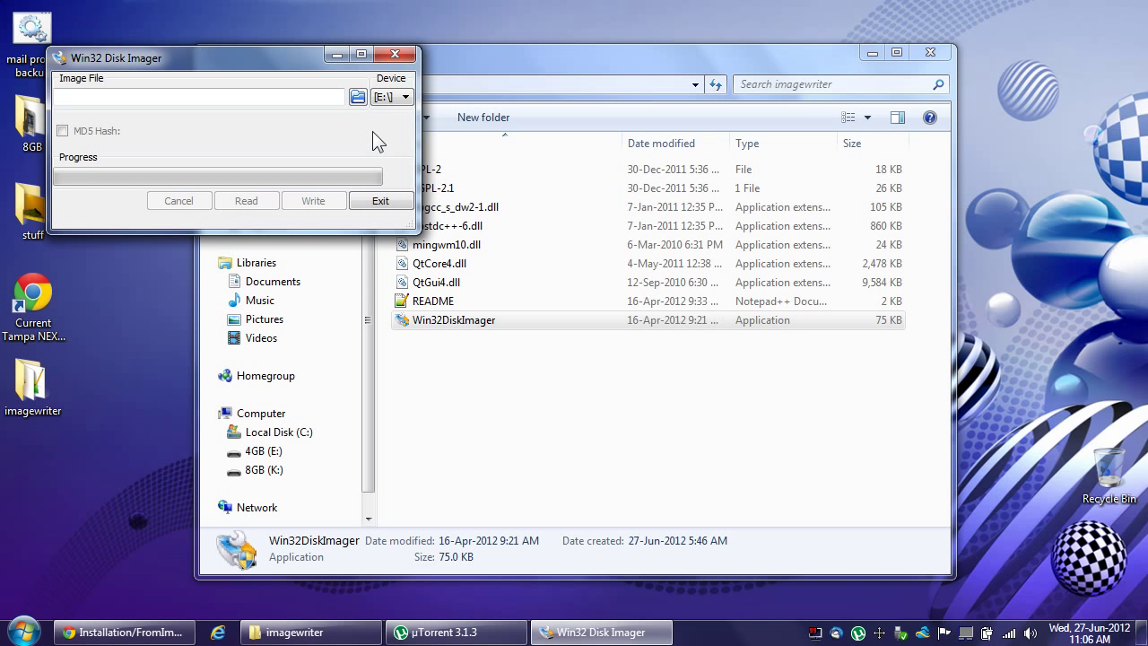
Close Win32 Disk Imager and return to the browser window
left_click(394, 54)
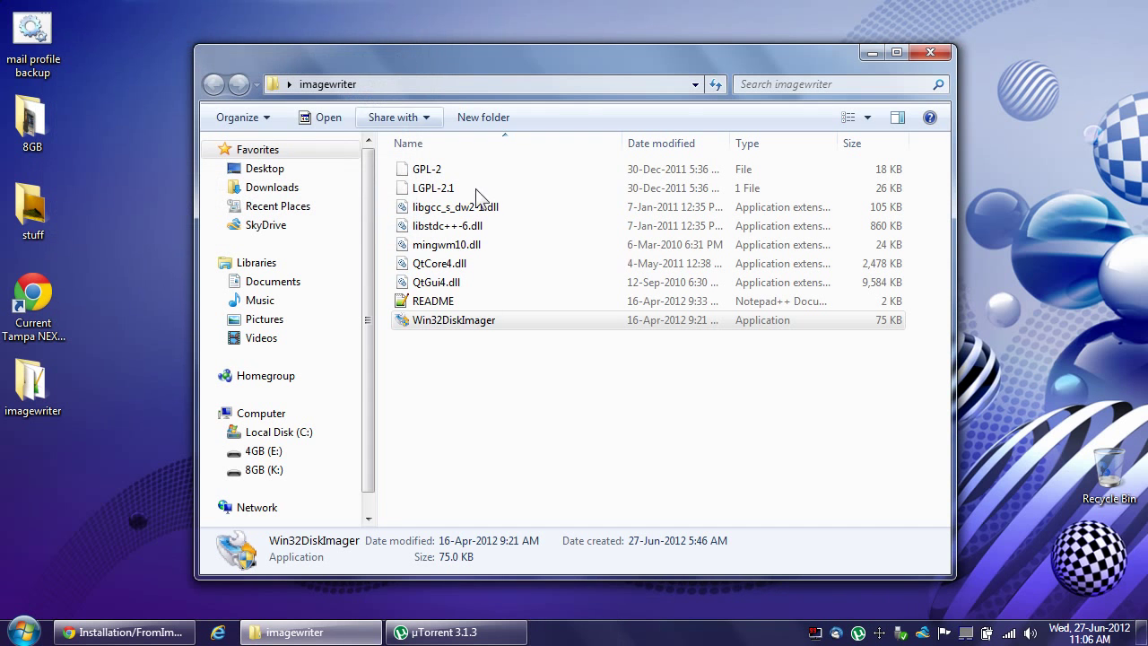
left_click(100, 632)
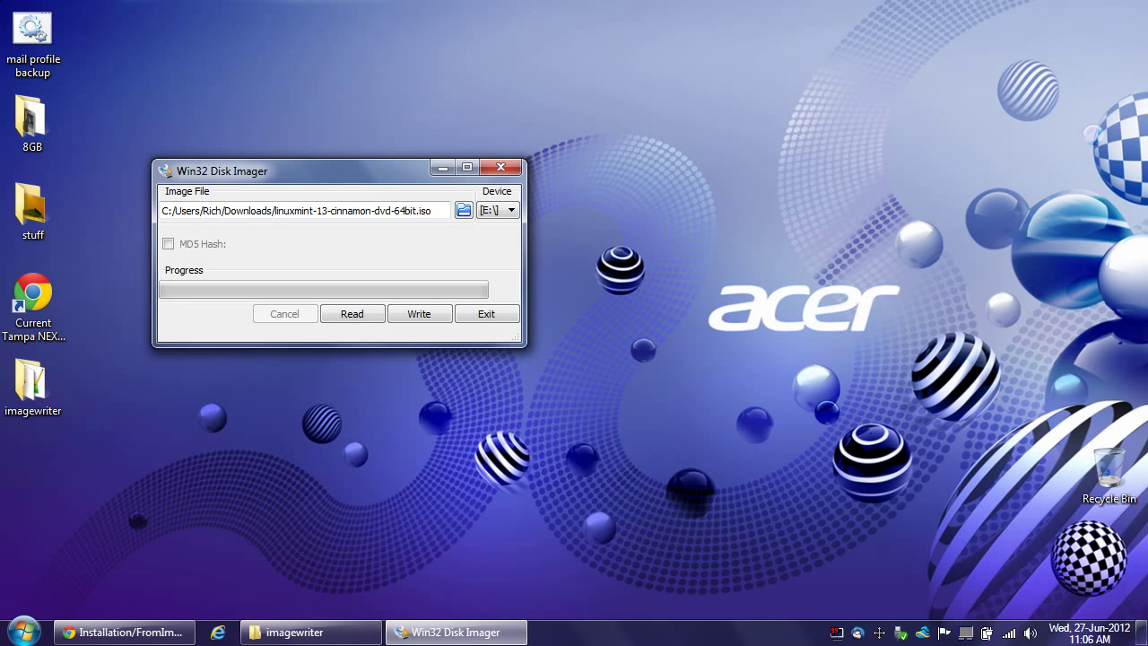
Check the full linuxmint-13-cinnamon-dvd-64bit.iso path in Image File, then open Computer with Win+E
key("shift+End")
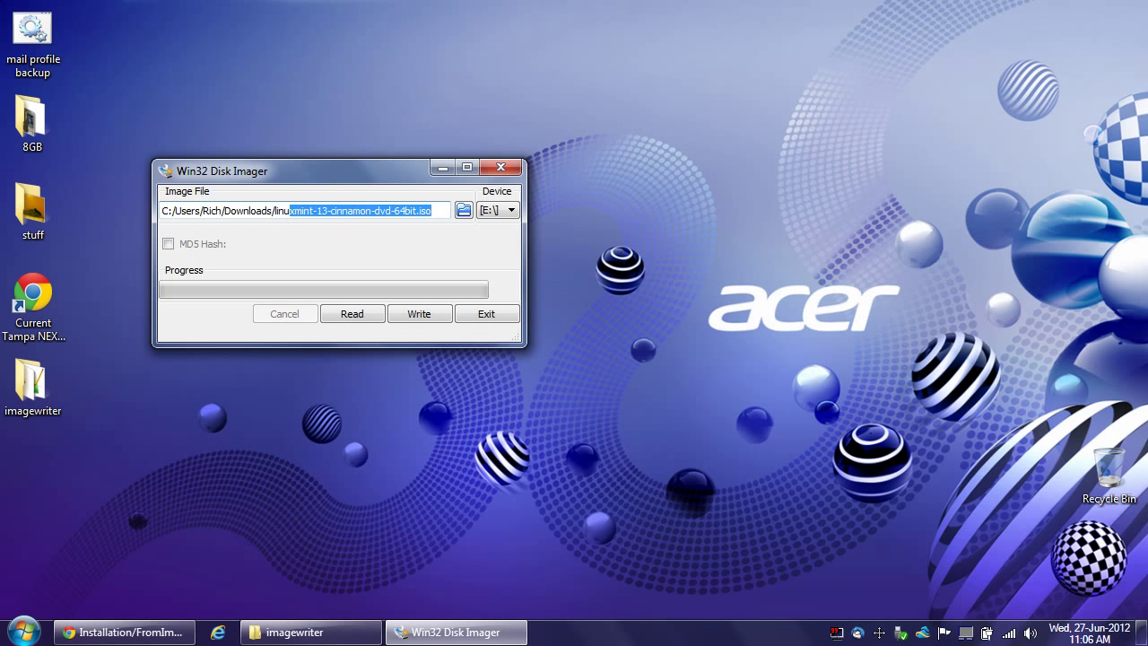
left_click(409, 212)
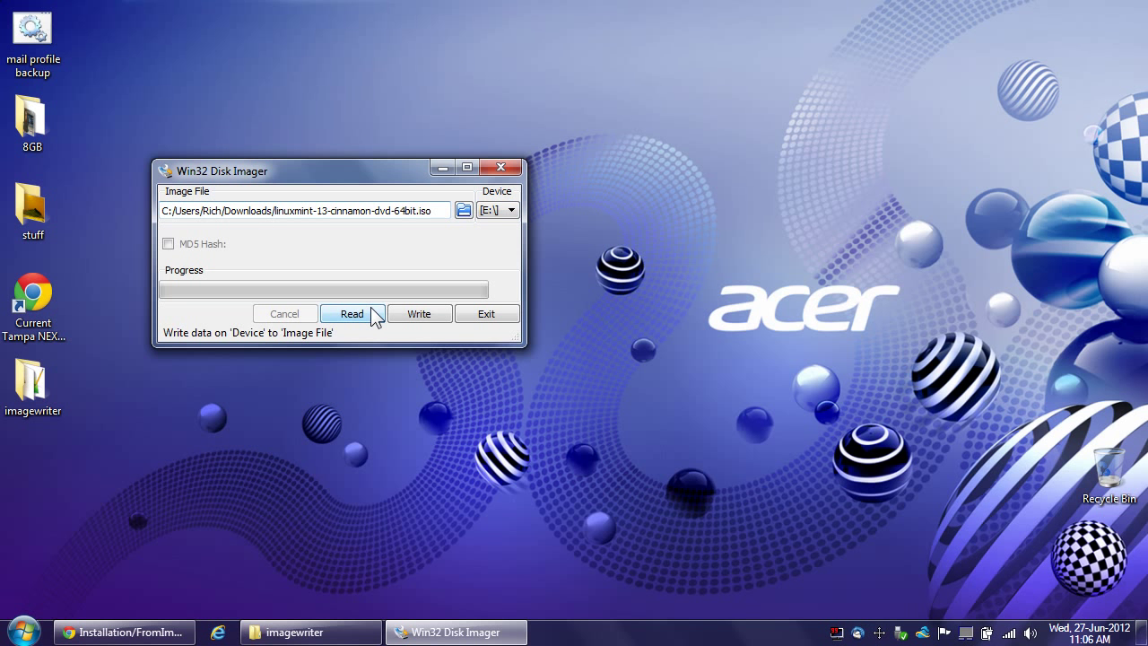
key("super+e")
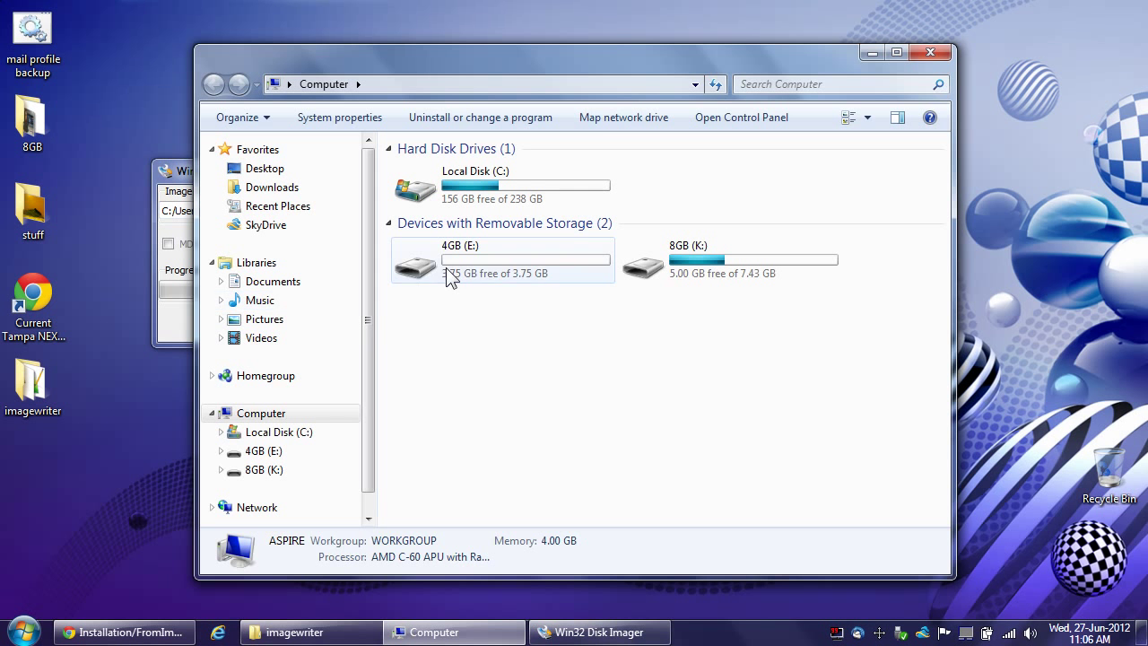
Select 4GB (E:) to confirm it is empty FAT32 with 3.75 GB free
left_click(453, 276)
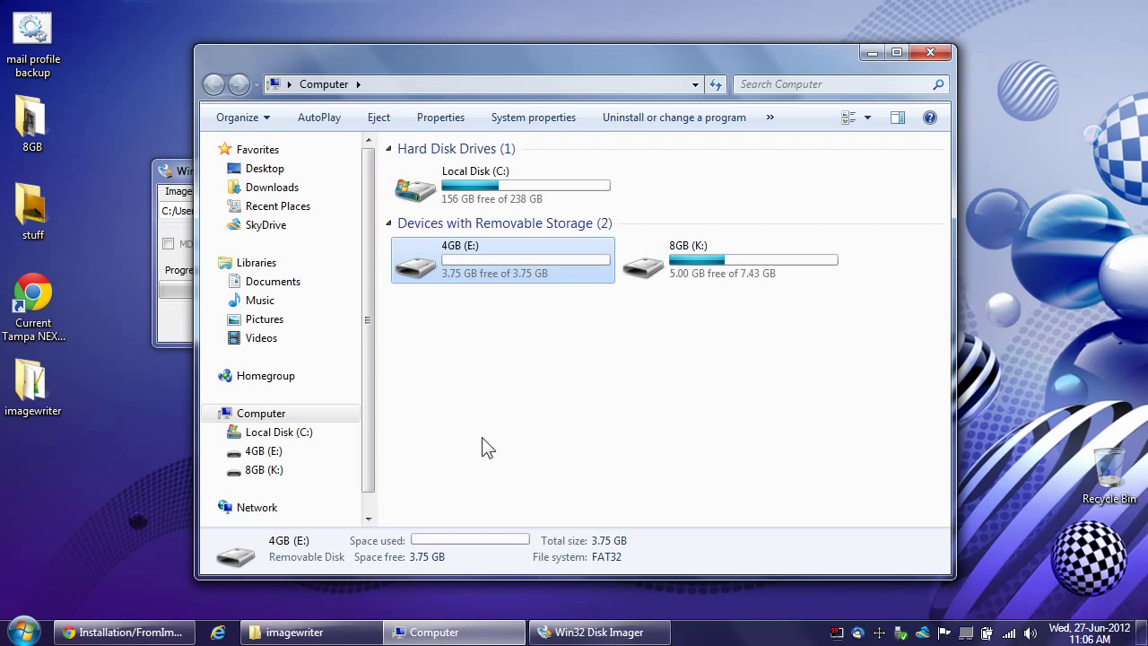
Close the Computer window and start writing the Linux Mint ISO to drive E:
left_click(930, 56)
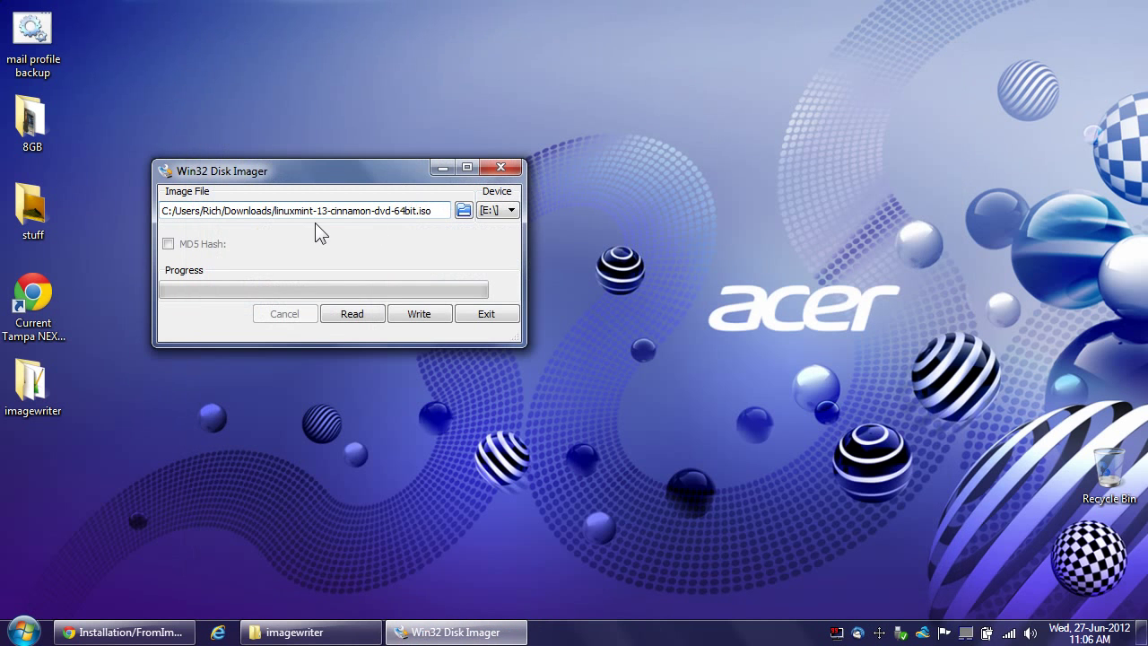
left_click(417, 313)
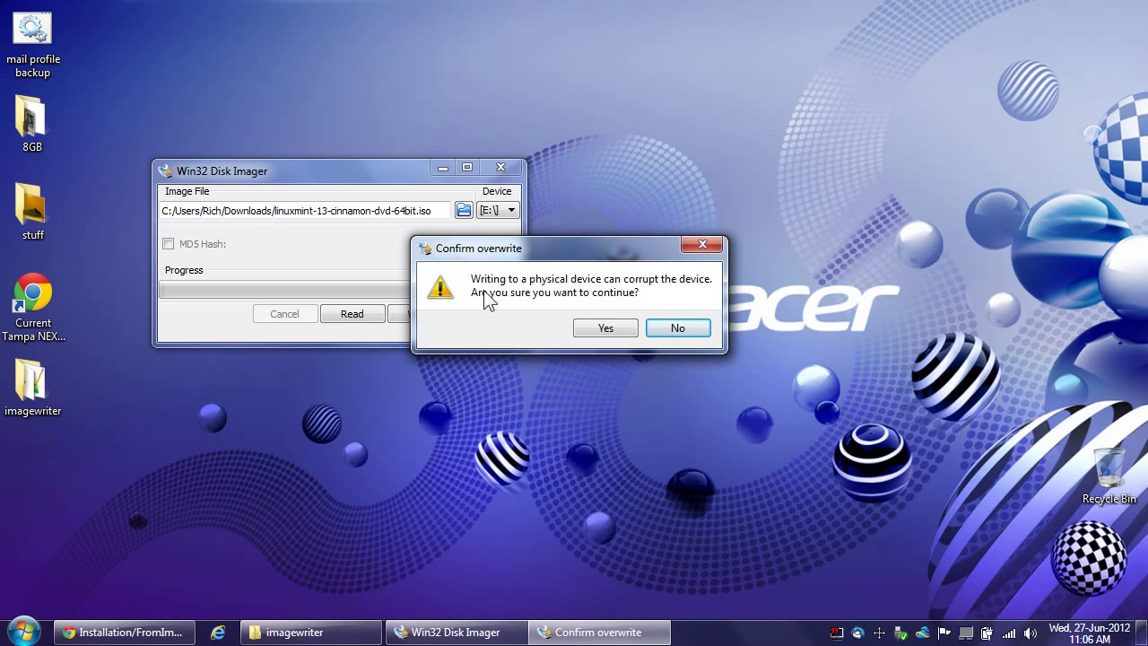
Confirm the overwrite of drive E: and let the write run to Write Successful
left_click(602, 328)
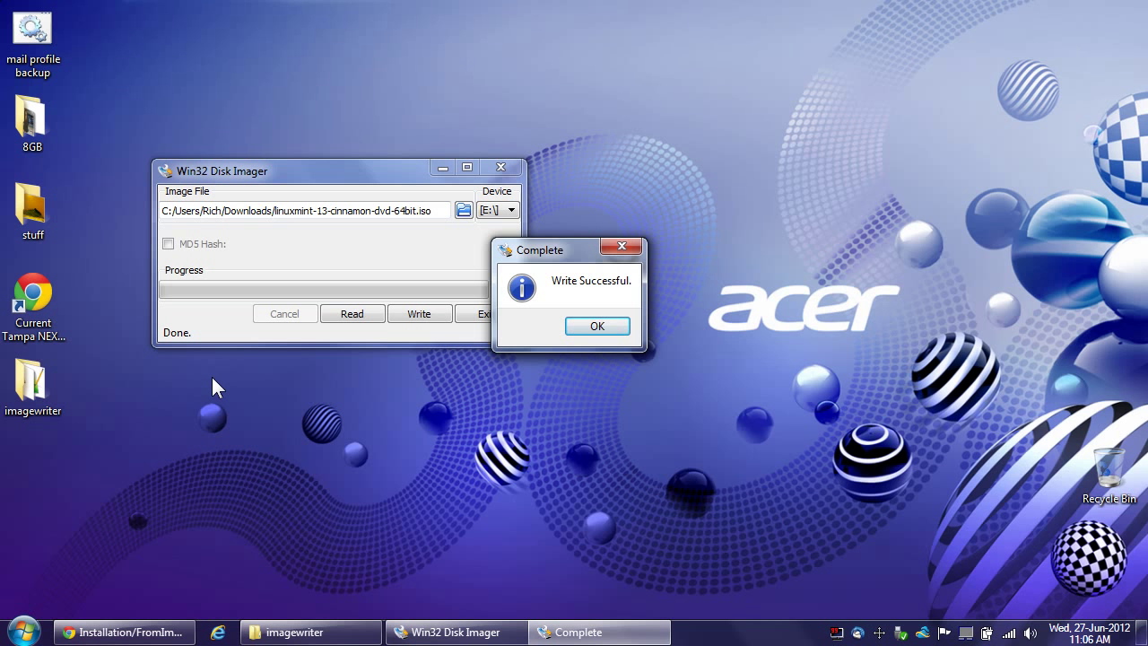
Dismiss the success notice, exit the imager, and open Computer from the Start menu
left_click(605, 326)
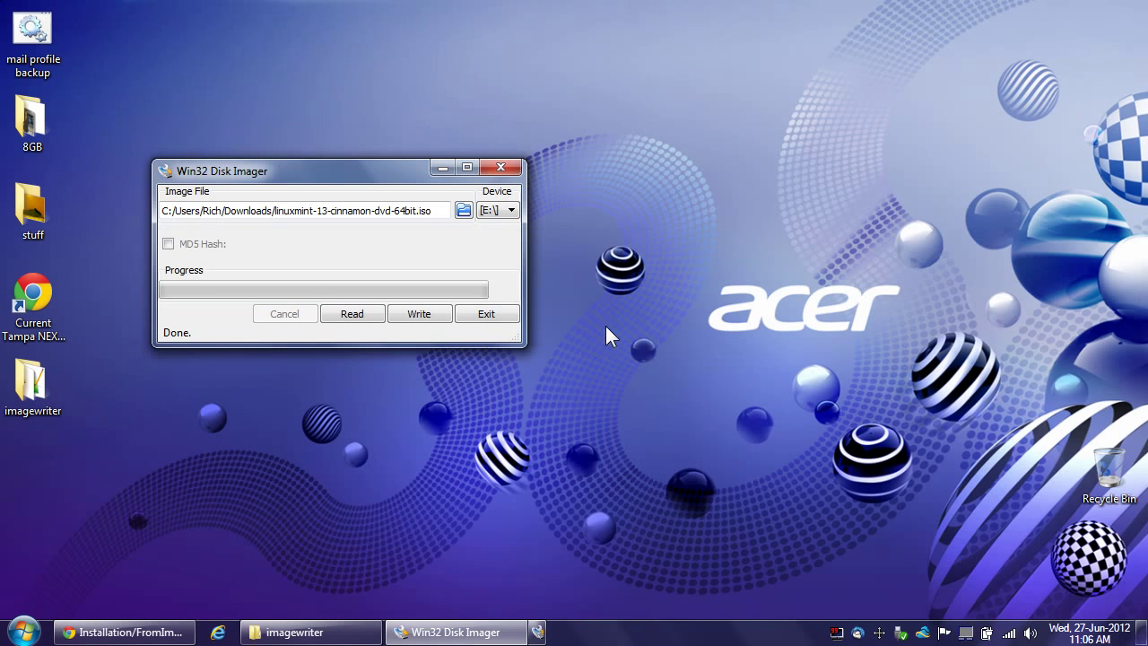
left_click(487, 318)
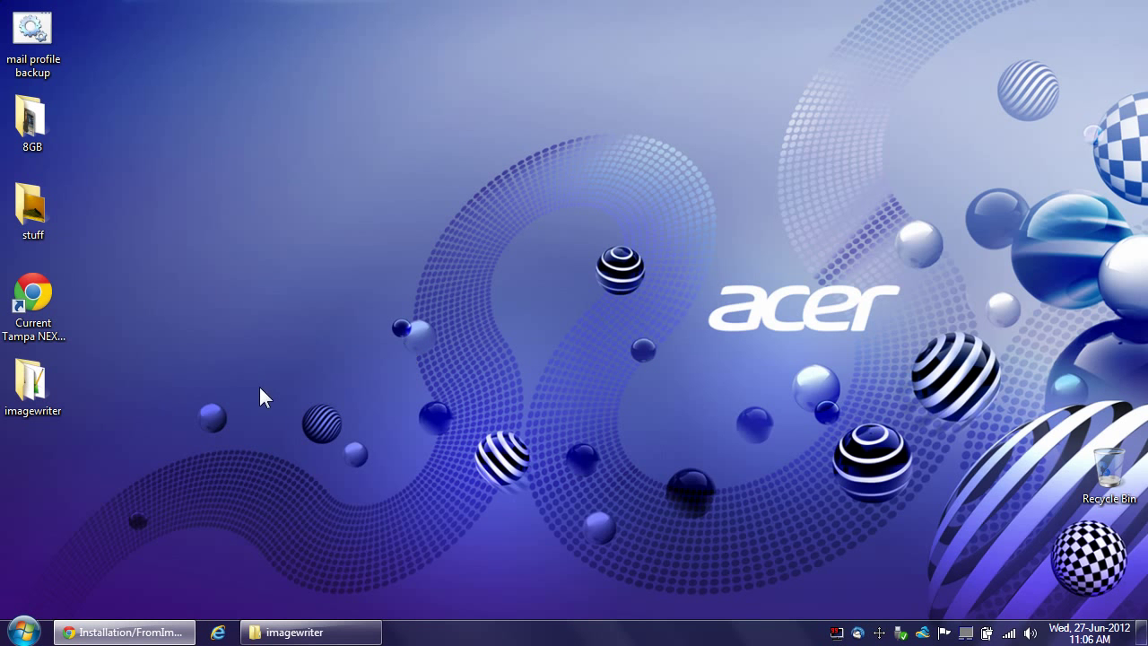
left_click(23, 632)
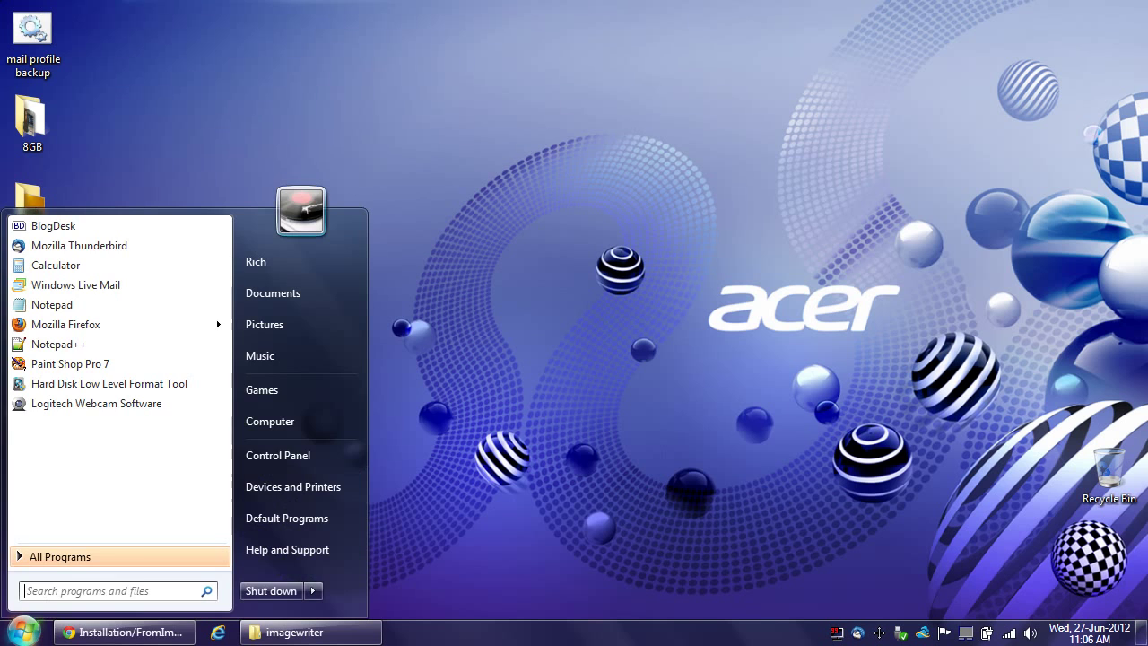
left_click(273, 422)
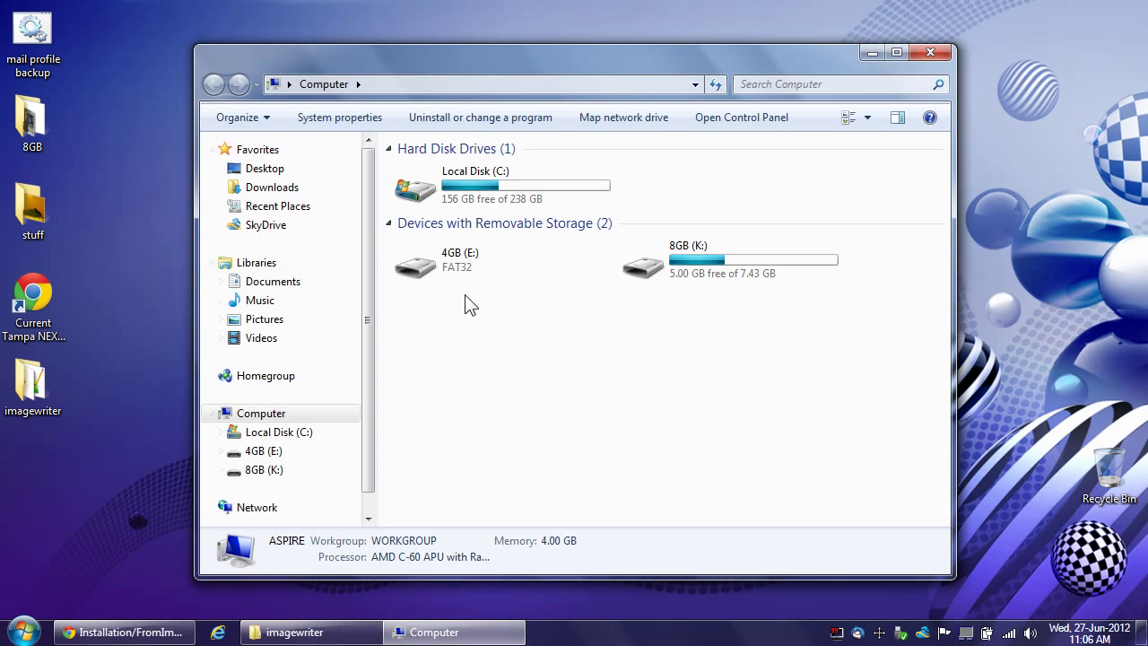
Try opening 4GB (E:), decline formatting it, and dismiss the 'E:\ is not accessible' error
left_click(463, 273)
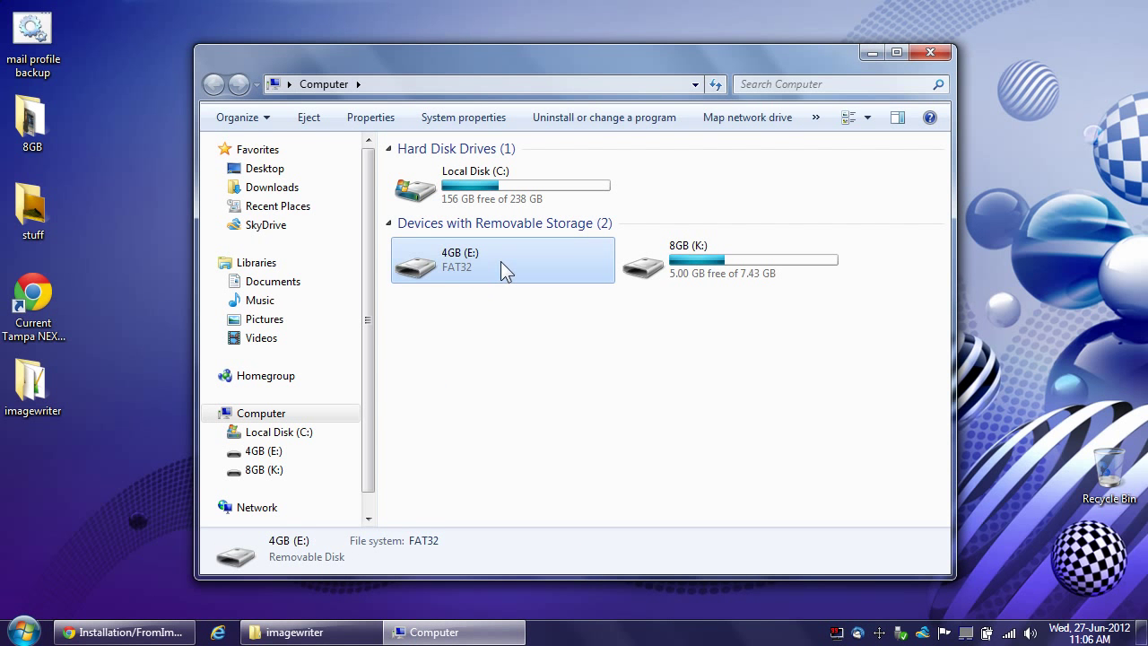
double_click(500, 261)
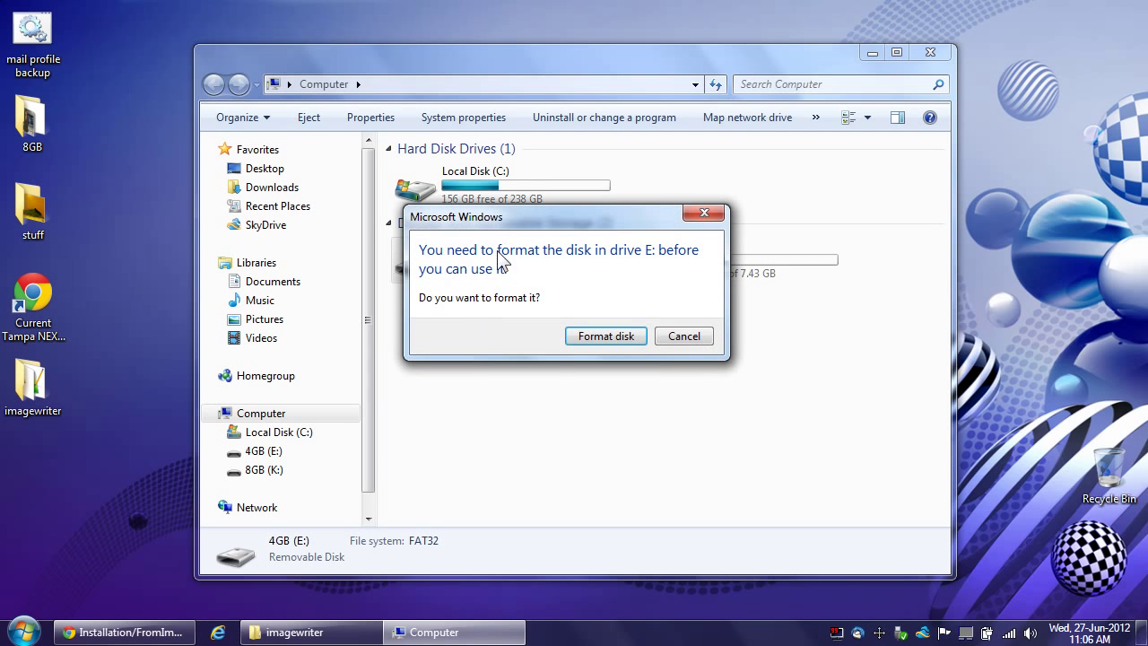
left_click(683, 337)
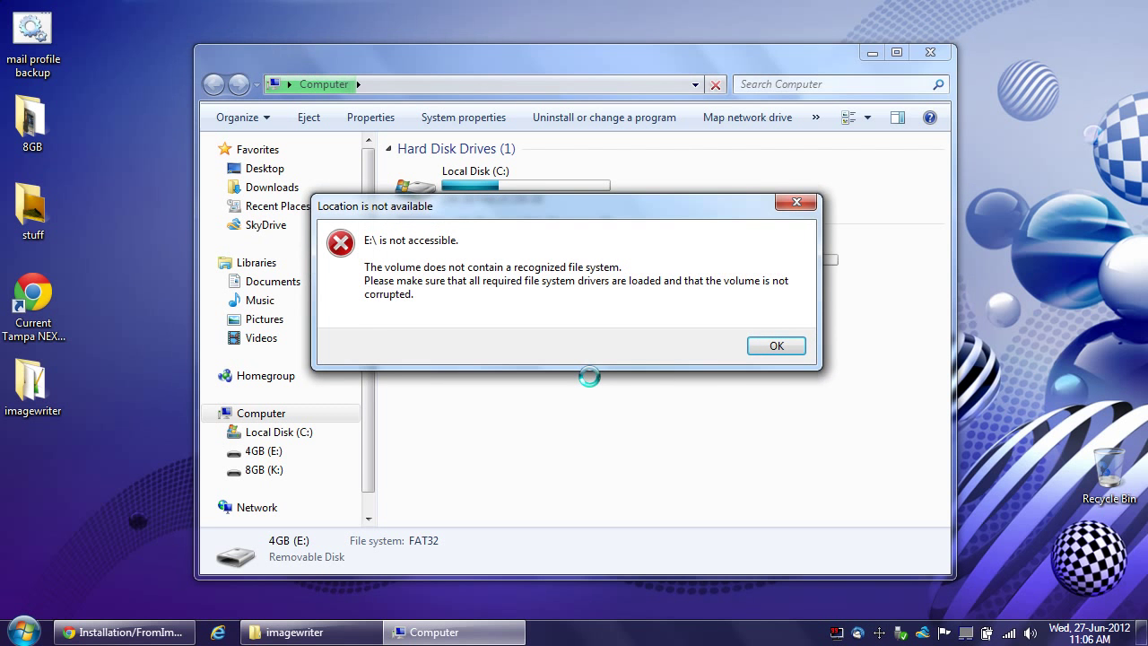
left_click(775, 350)
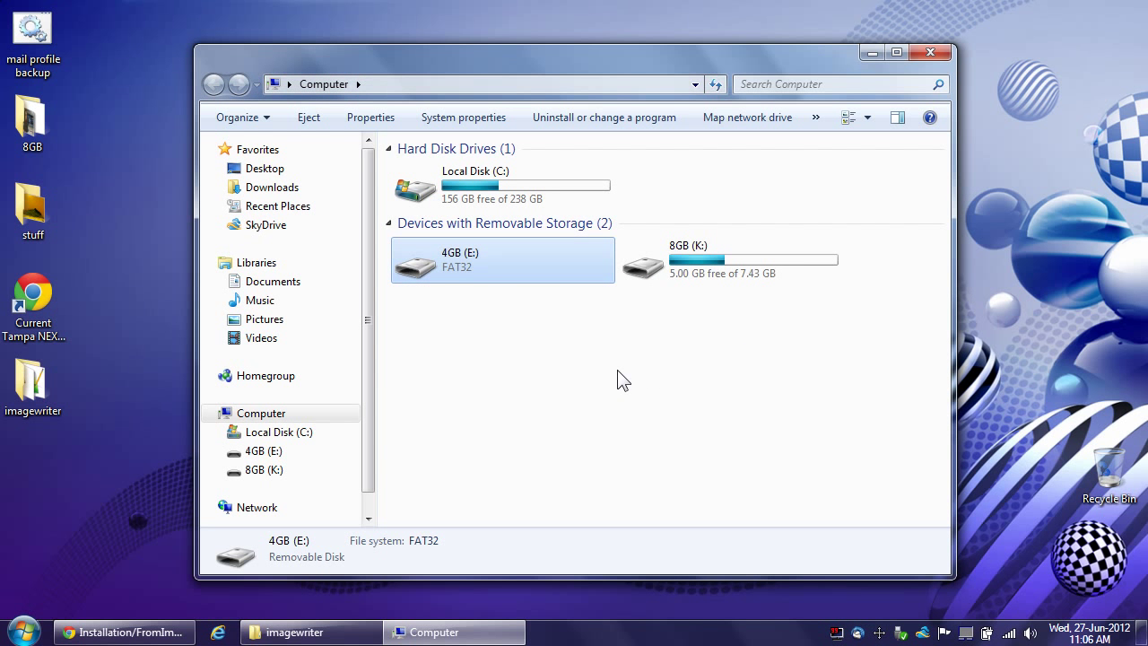